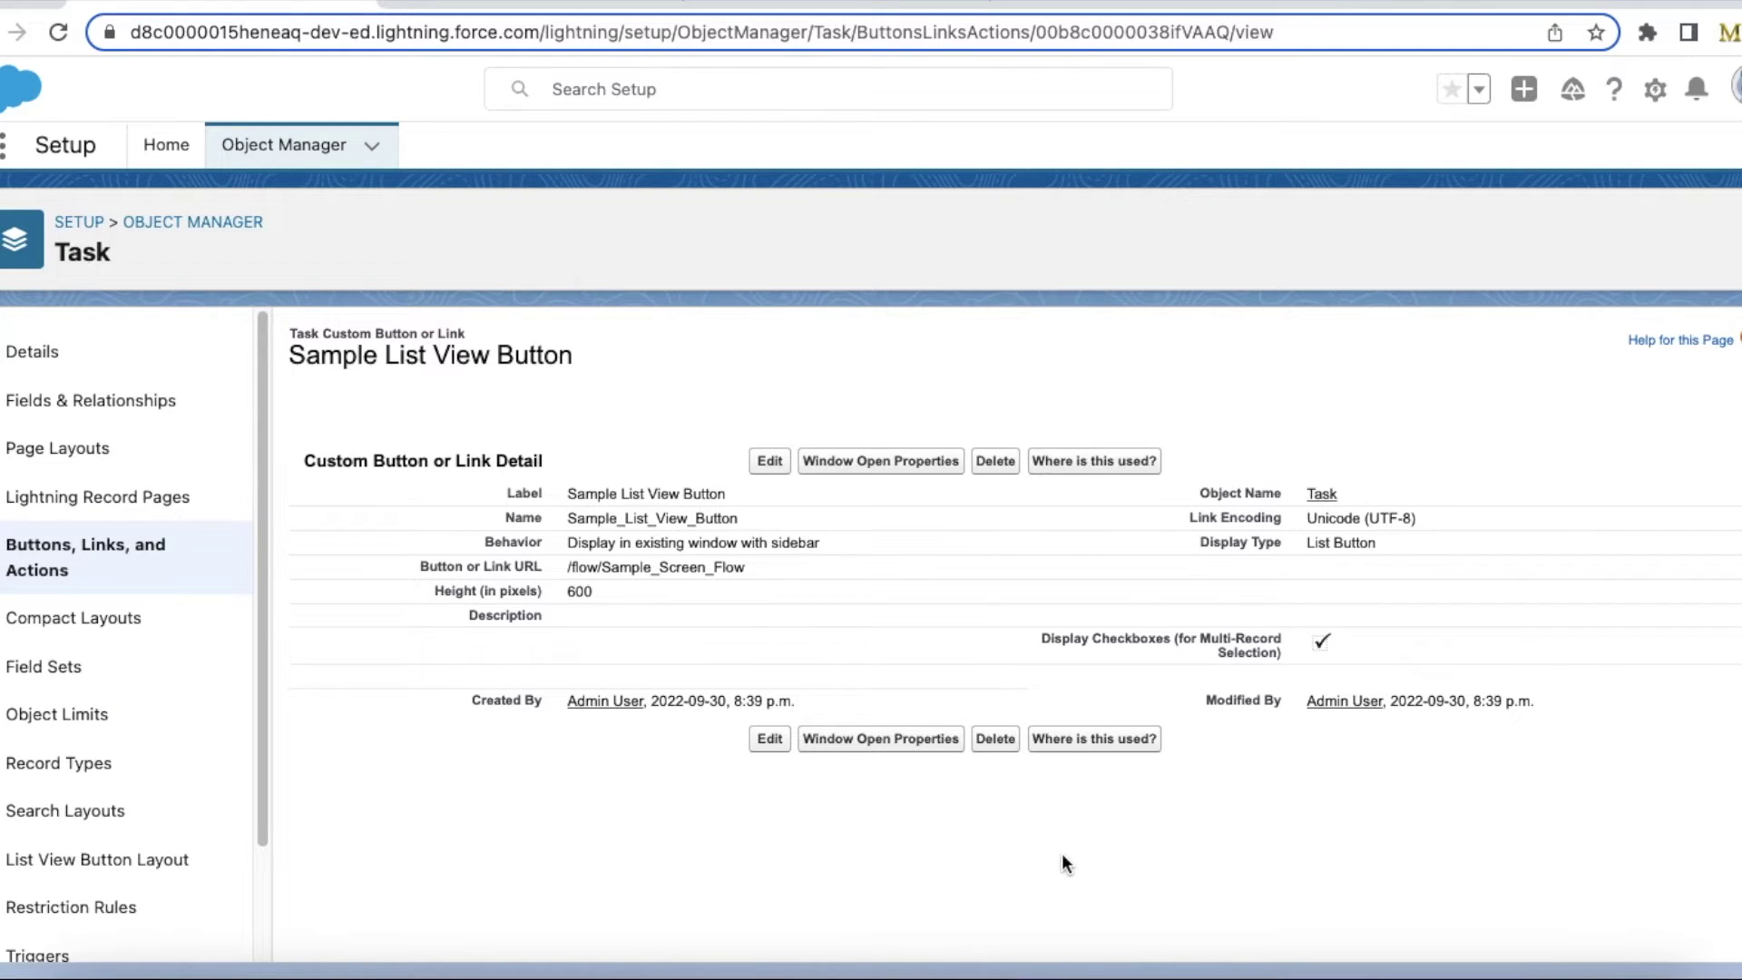
{"action": "left_click_drag", "start_coordinate": [1186, 550], "coordinate": [1375, 564]}
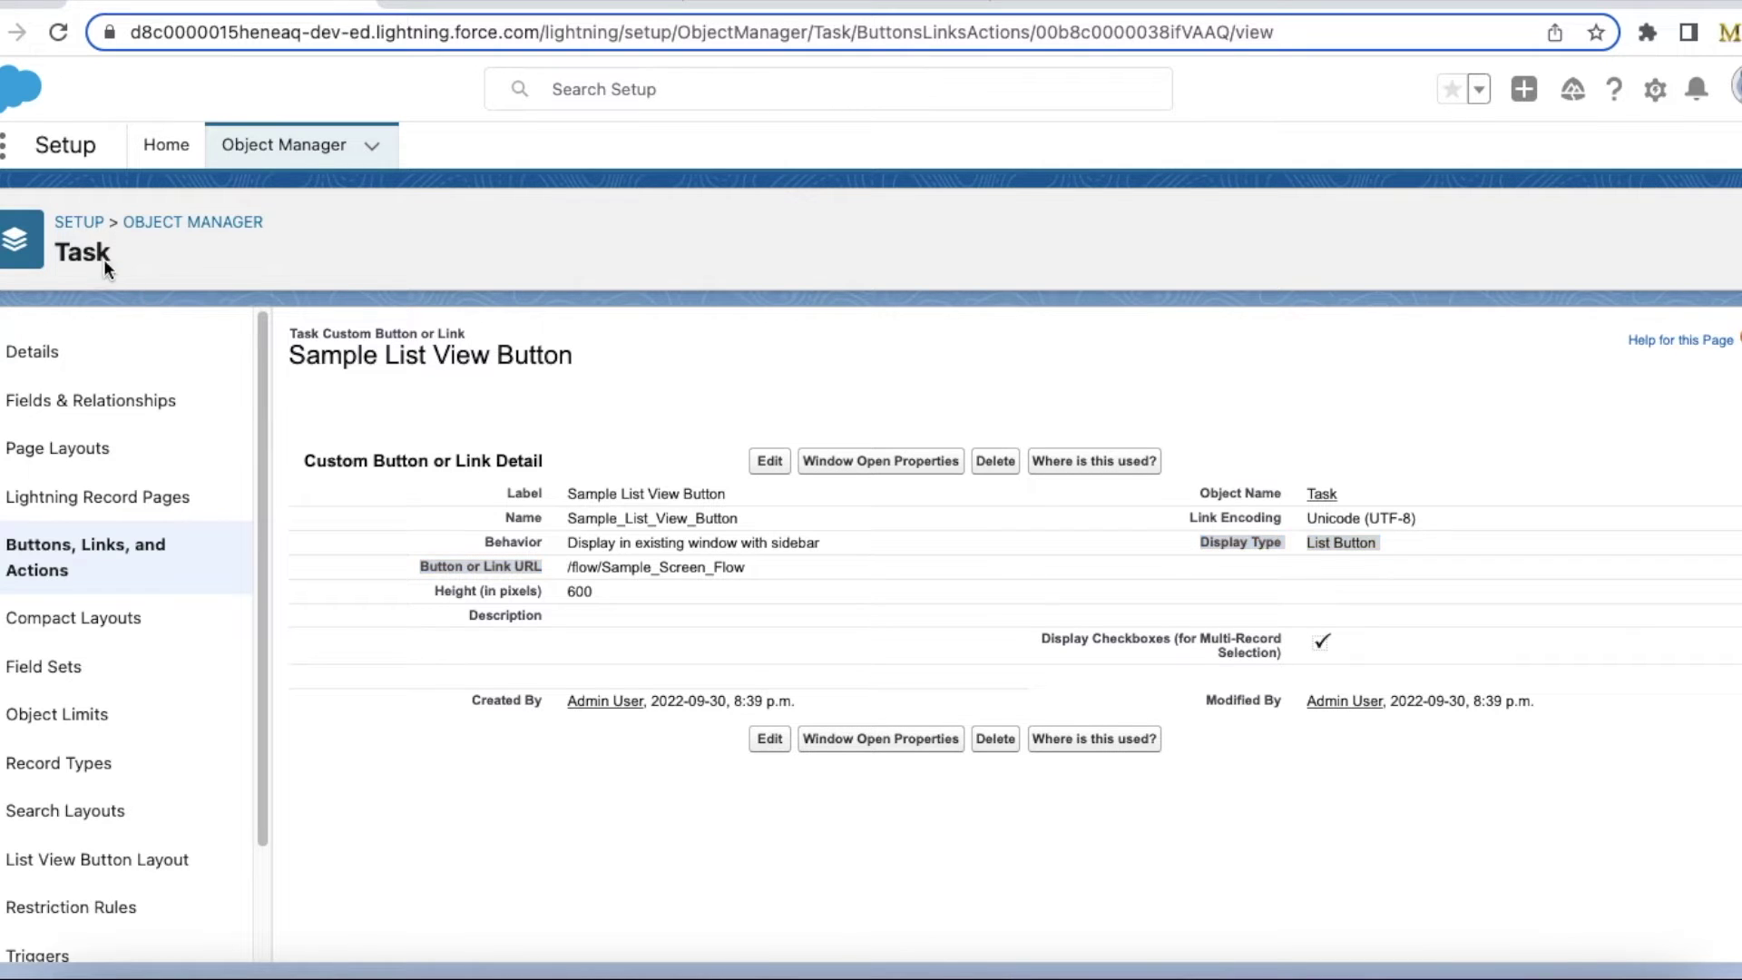
{"action": "double_click", "coordinate": [82, 252]}
{"action": "mouse_move", "coordinate": [567, 569]}
{"action": "left_mouse_down"}
{"action": "mouse_move", "coordinate": [737, 589]}
{"action": "mouse_move", "coordinate": [743, 567]}
{"action": "left_mouse_up"}
{"action": "left_click", "coordinate": [566, 564]}
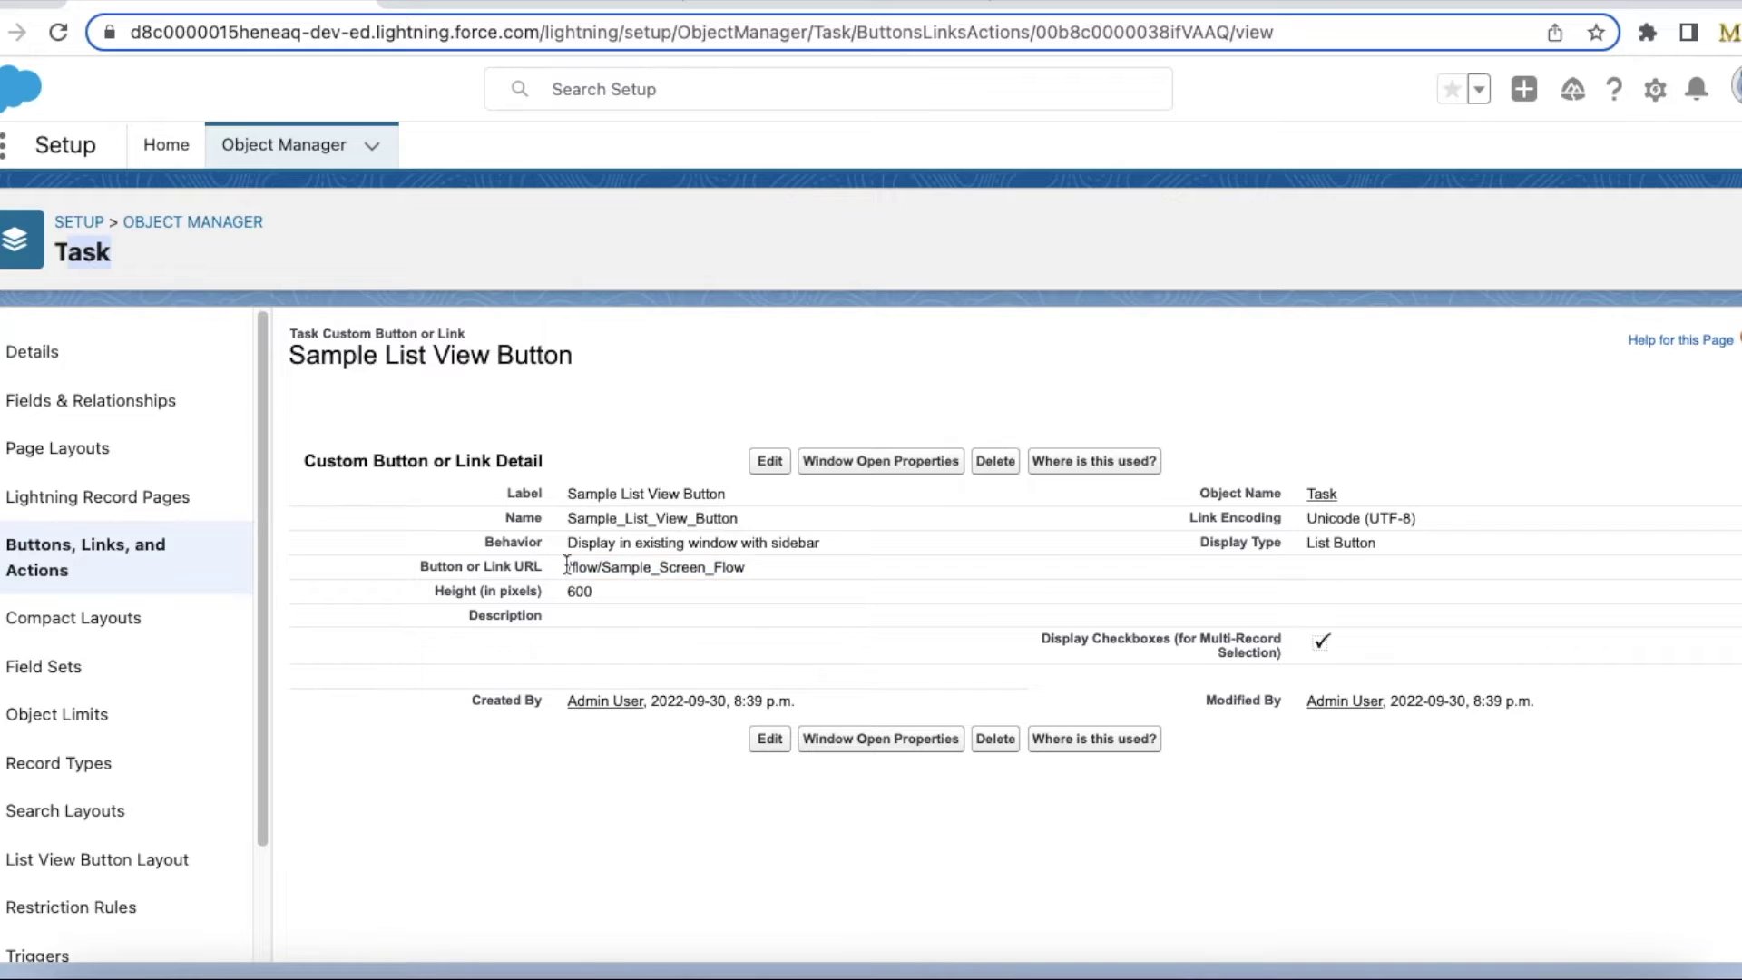
{"action": "left_click_drag", "start_coordinate": [566, 565], "coordinate": [754, 572]}
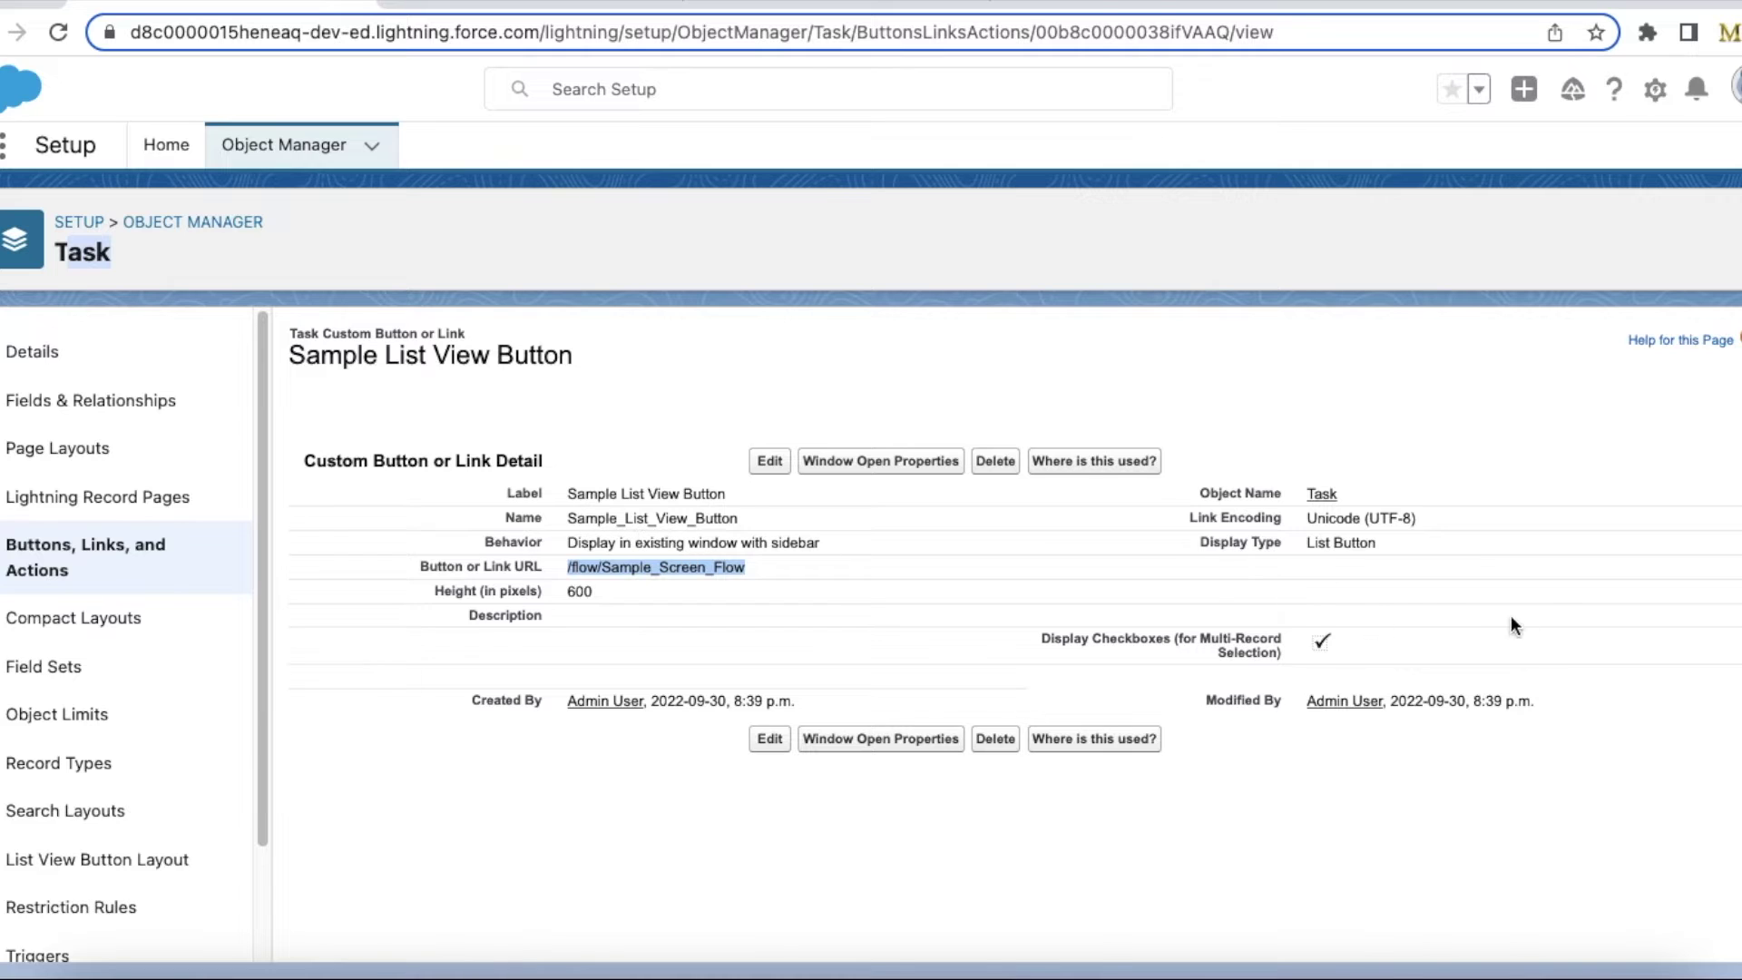
{"action": "left_click", "coordinate": [1430, 555]}
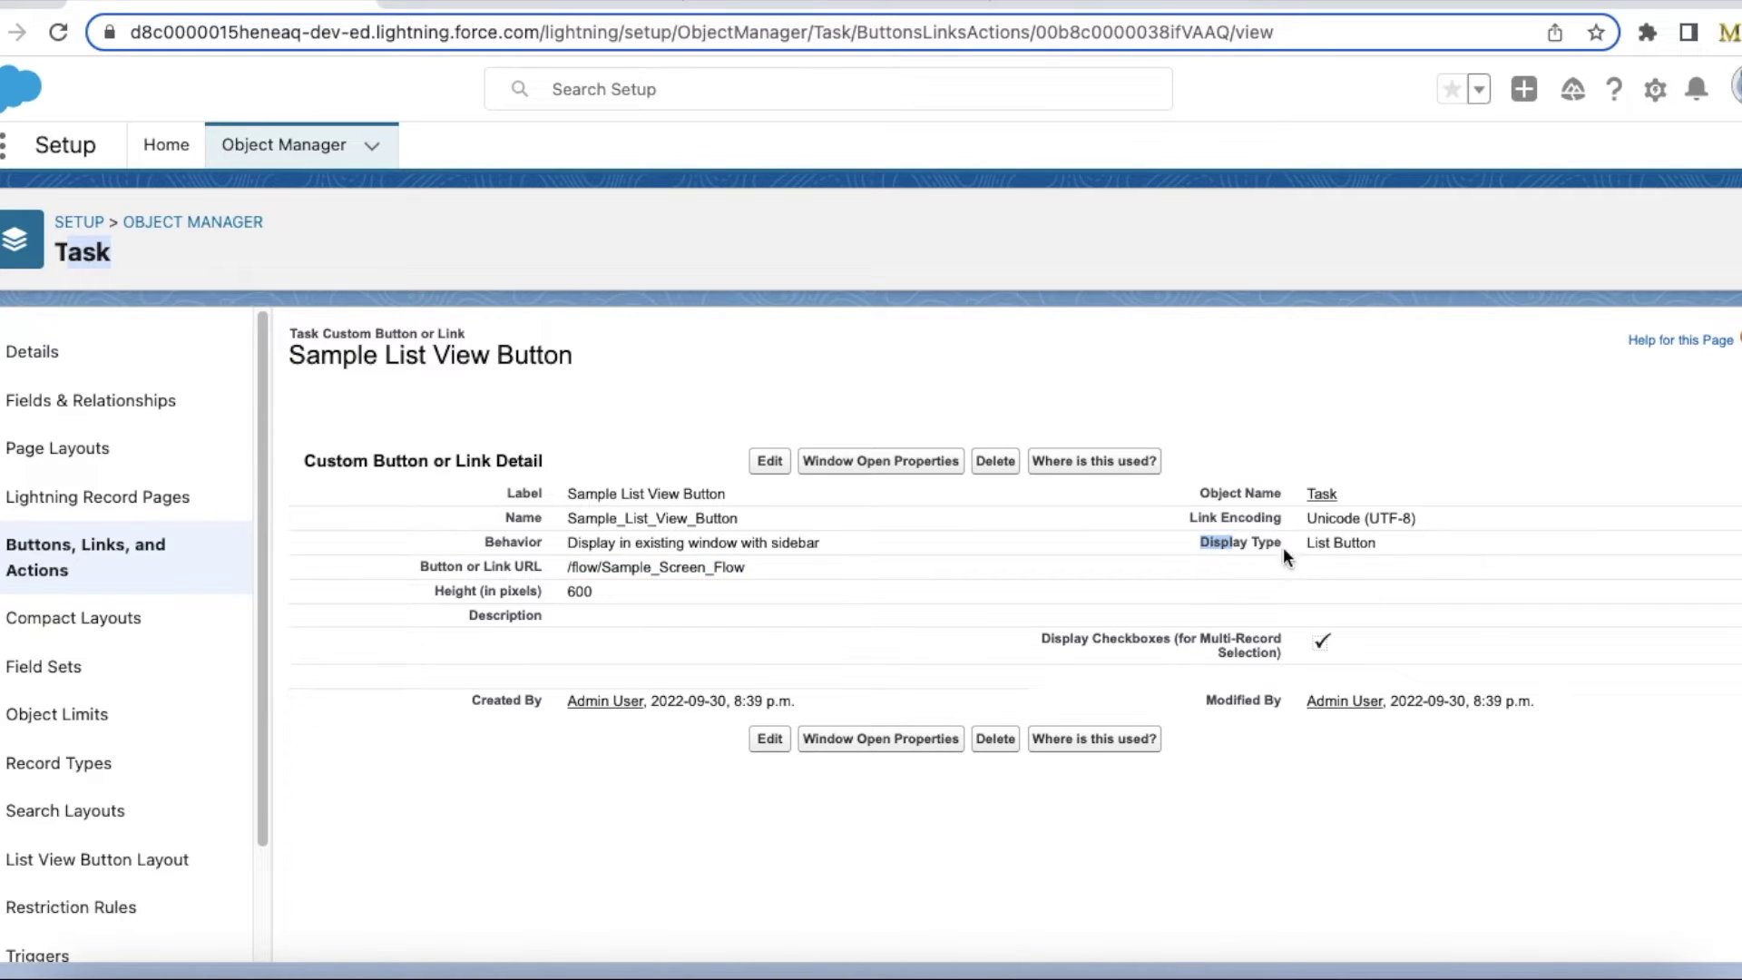
{"action": "left_click_drag", "start_coordinate": [1371, 549], "coordinate": [1193, 543]}
Compare the Tasks list with the Sample List View Button details, then view the Activities List View layout
{"action": "left_click", "coordinate": [729, 9]}
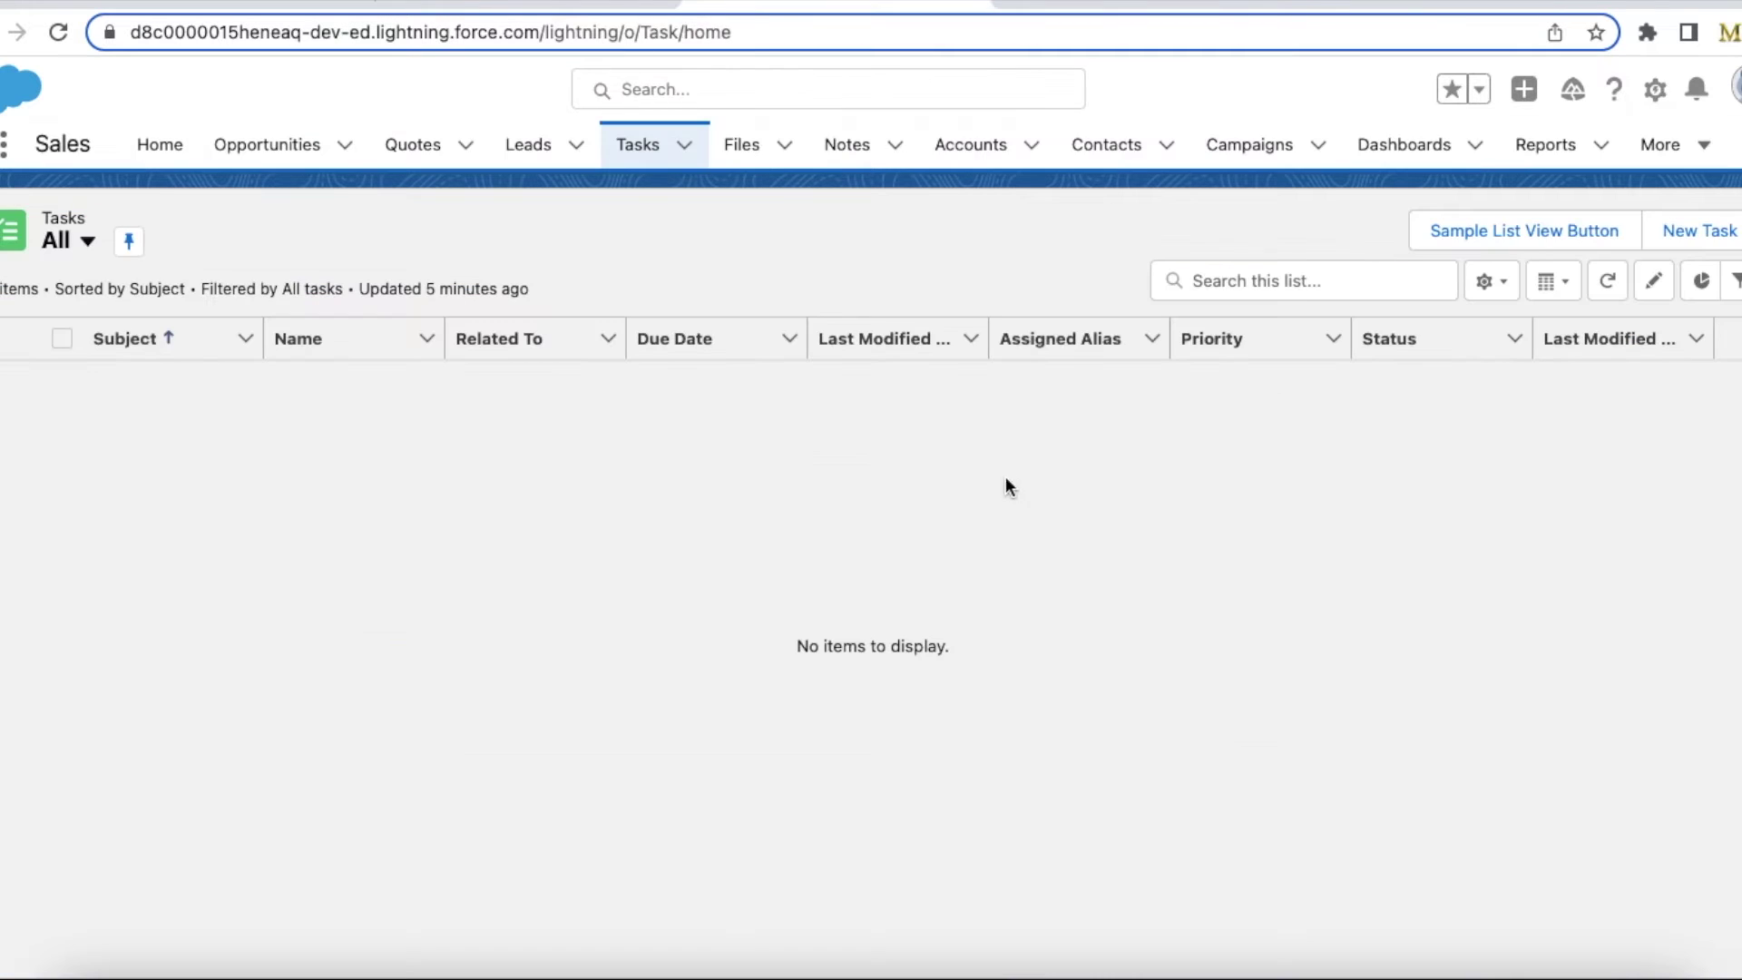
{"action": "left_click", "coordinate": [232, 8]}
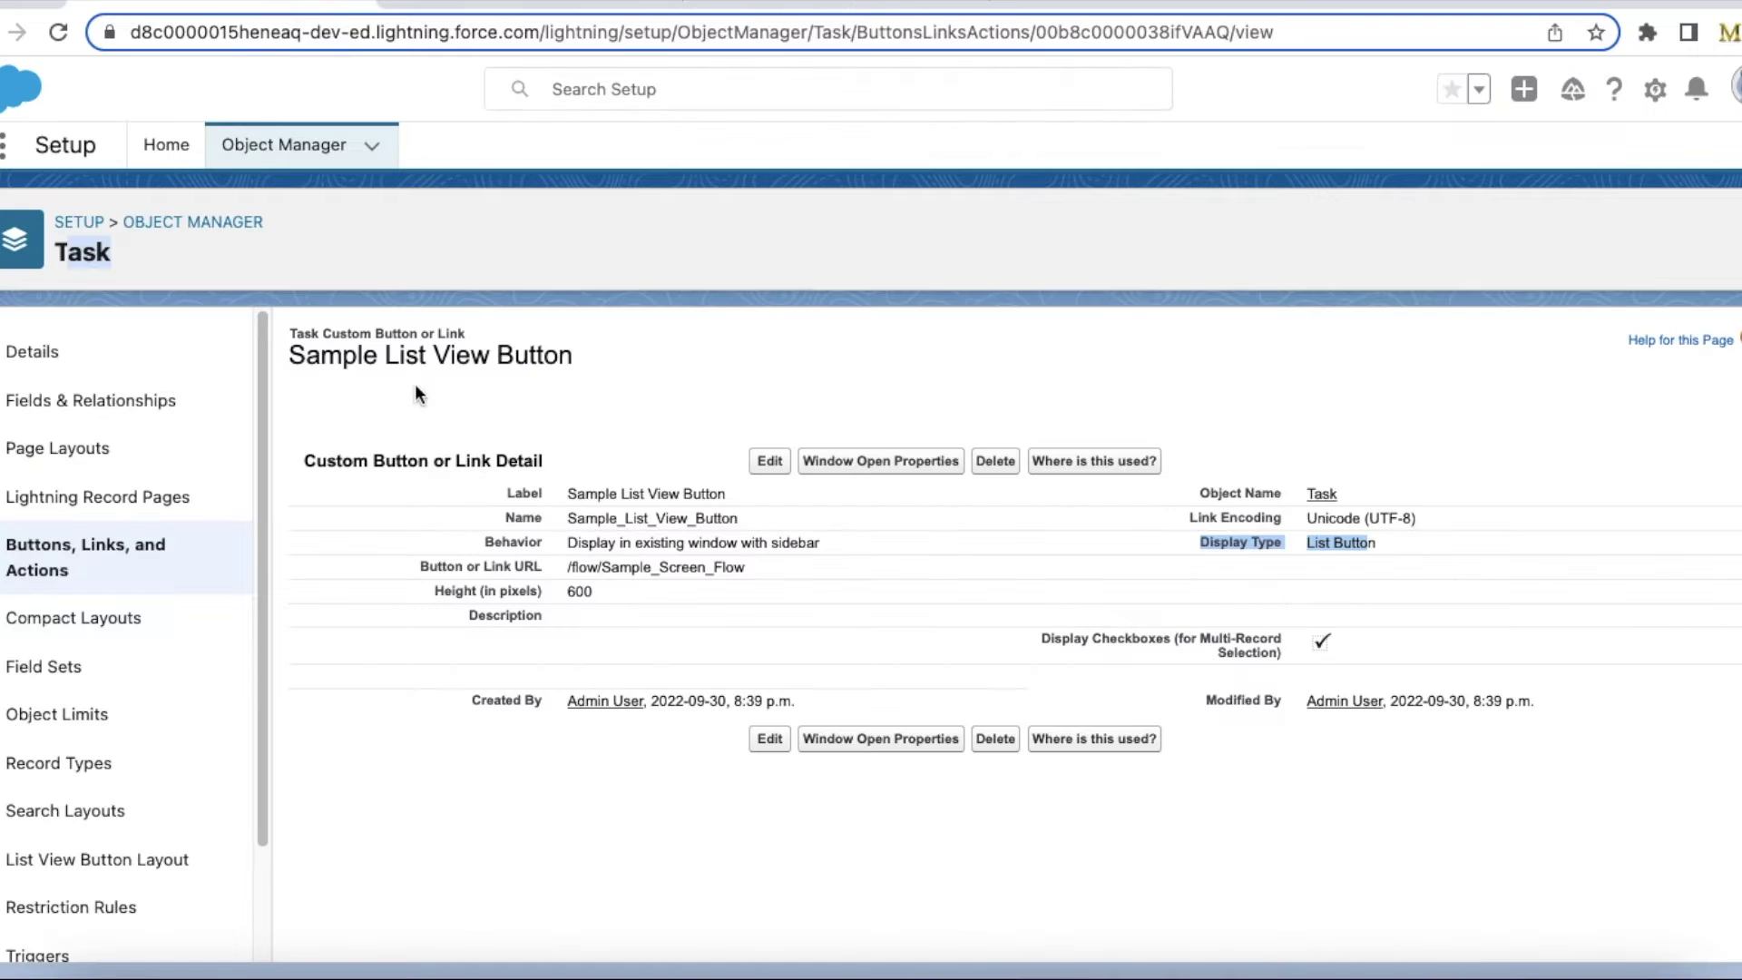
{"action": "triple_click", "coordinate": [310, 364]}
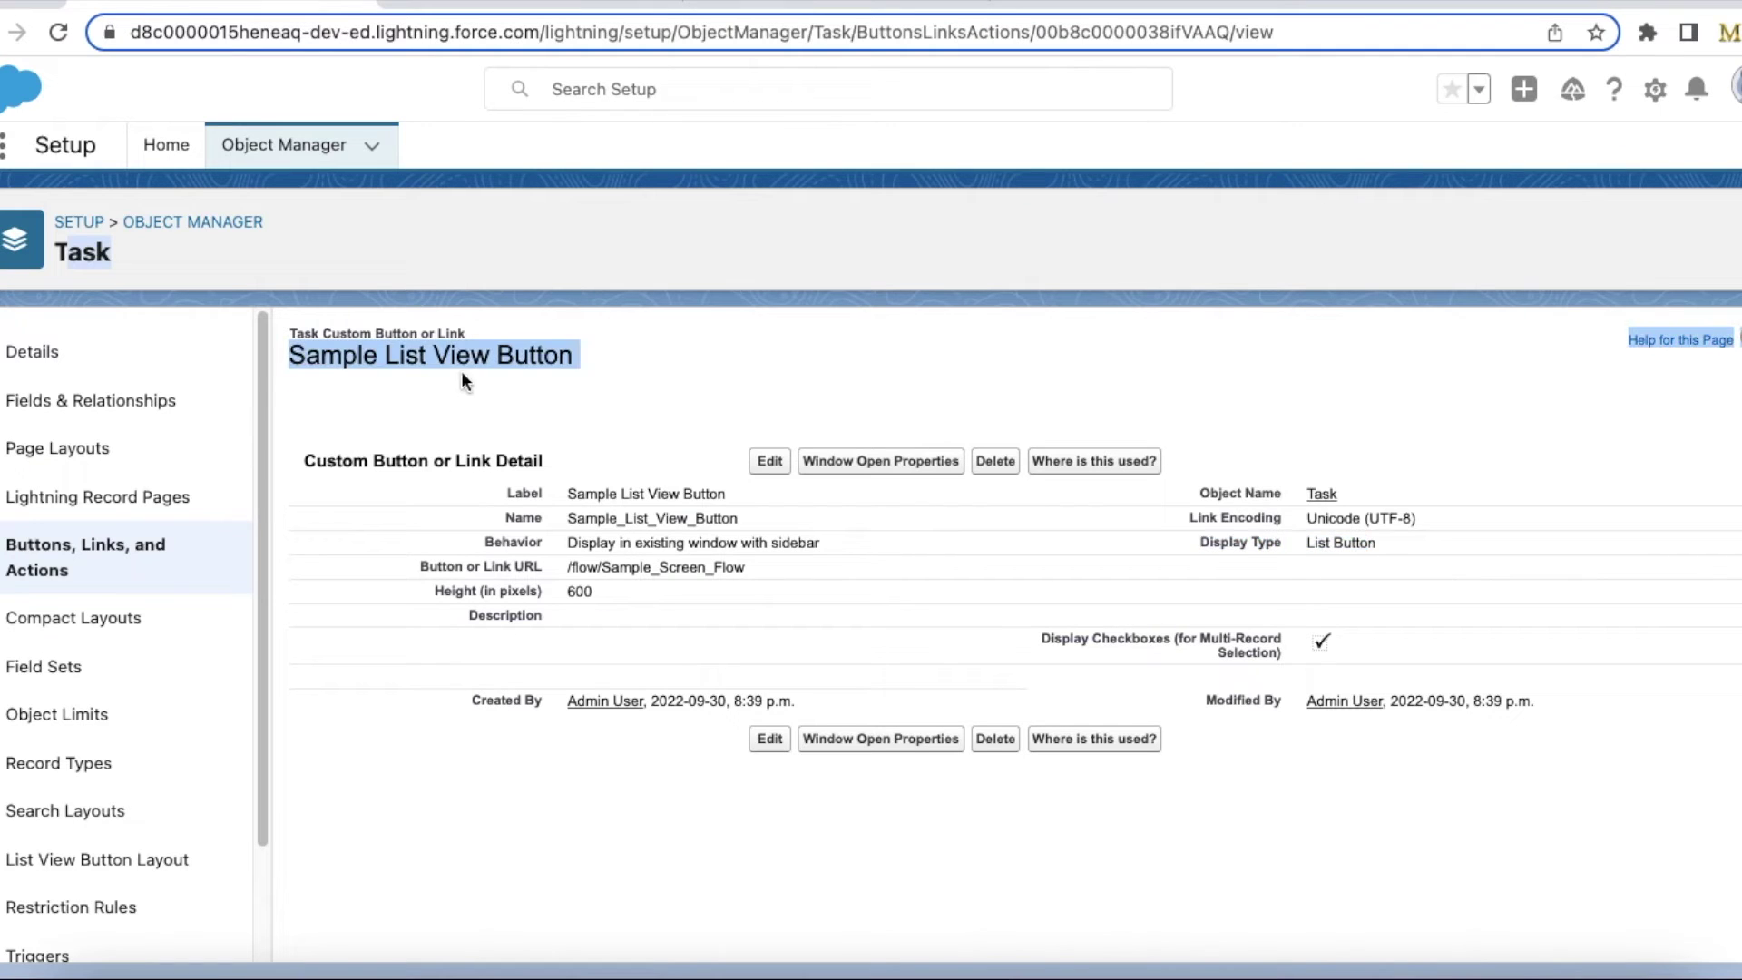
{"action": "left_click", "coordinate": [786, 9]}
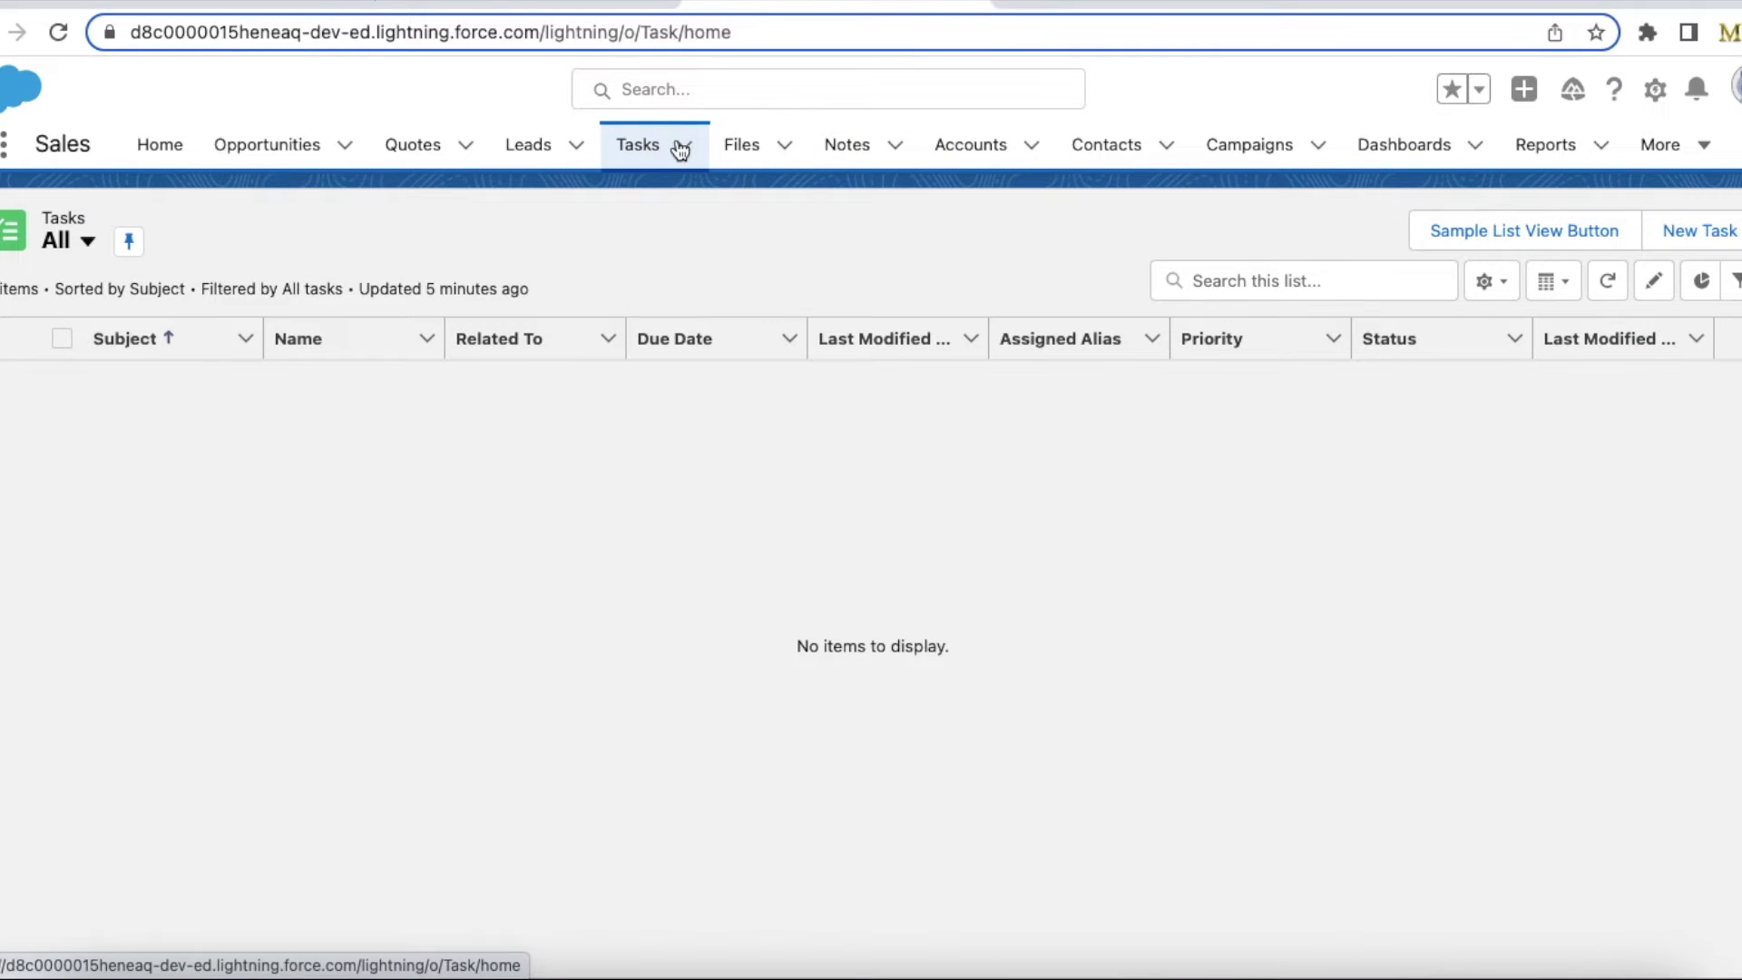
{"action": "left_click", "coordinate": [498, 5]}
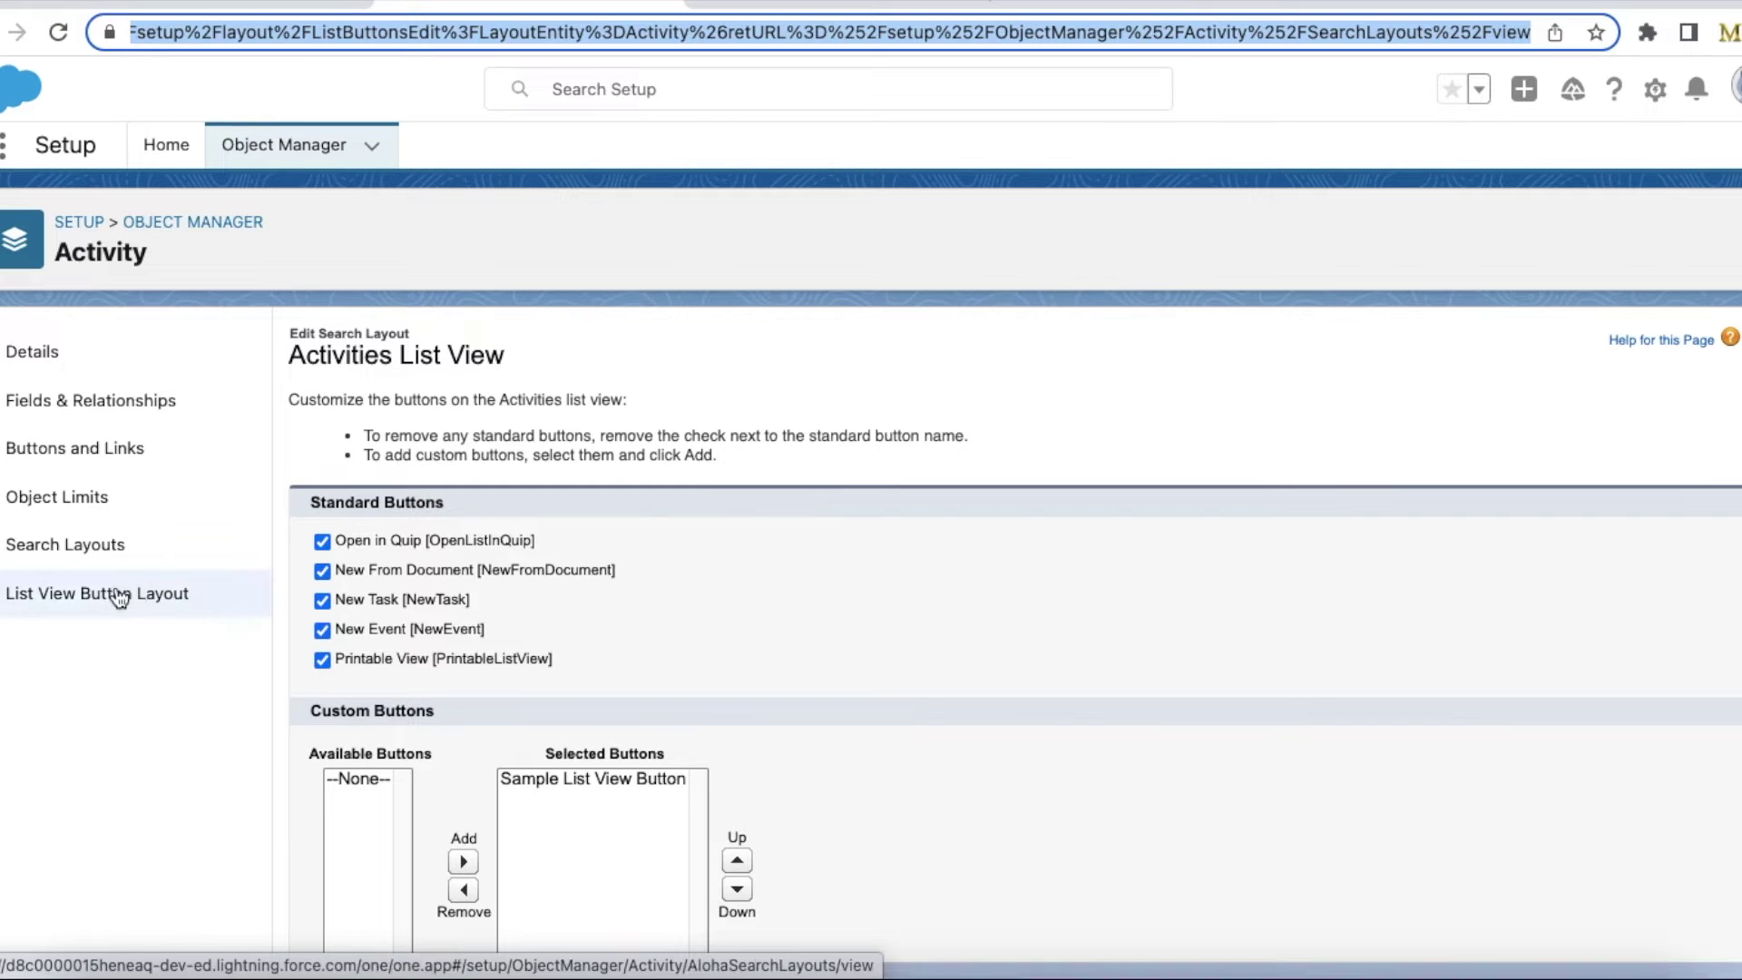
{"action": "left_click", "coordinate": [87, 598]}
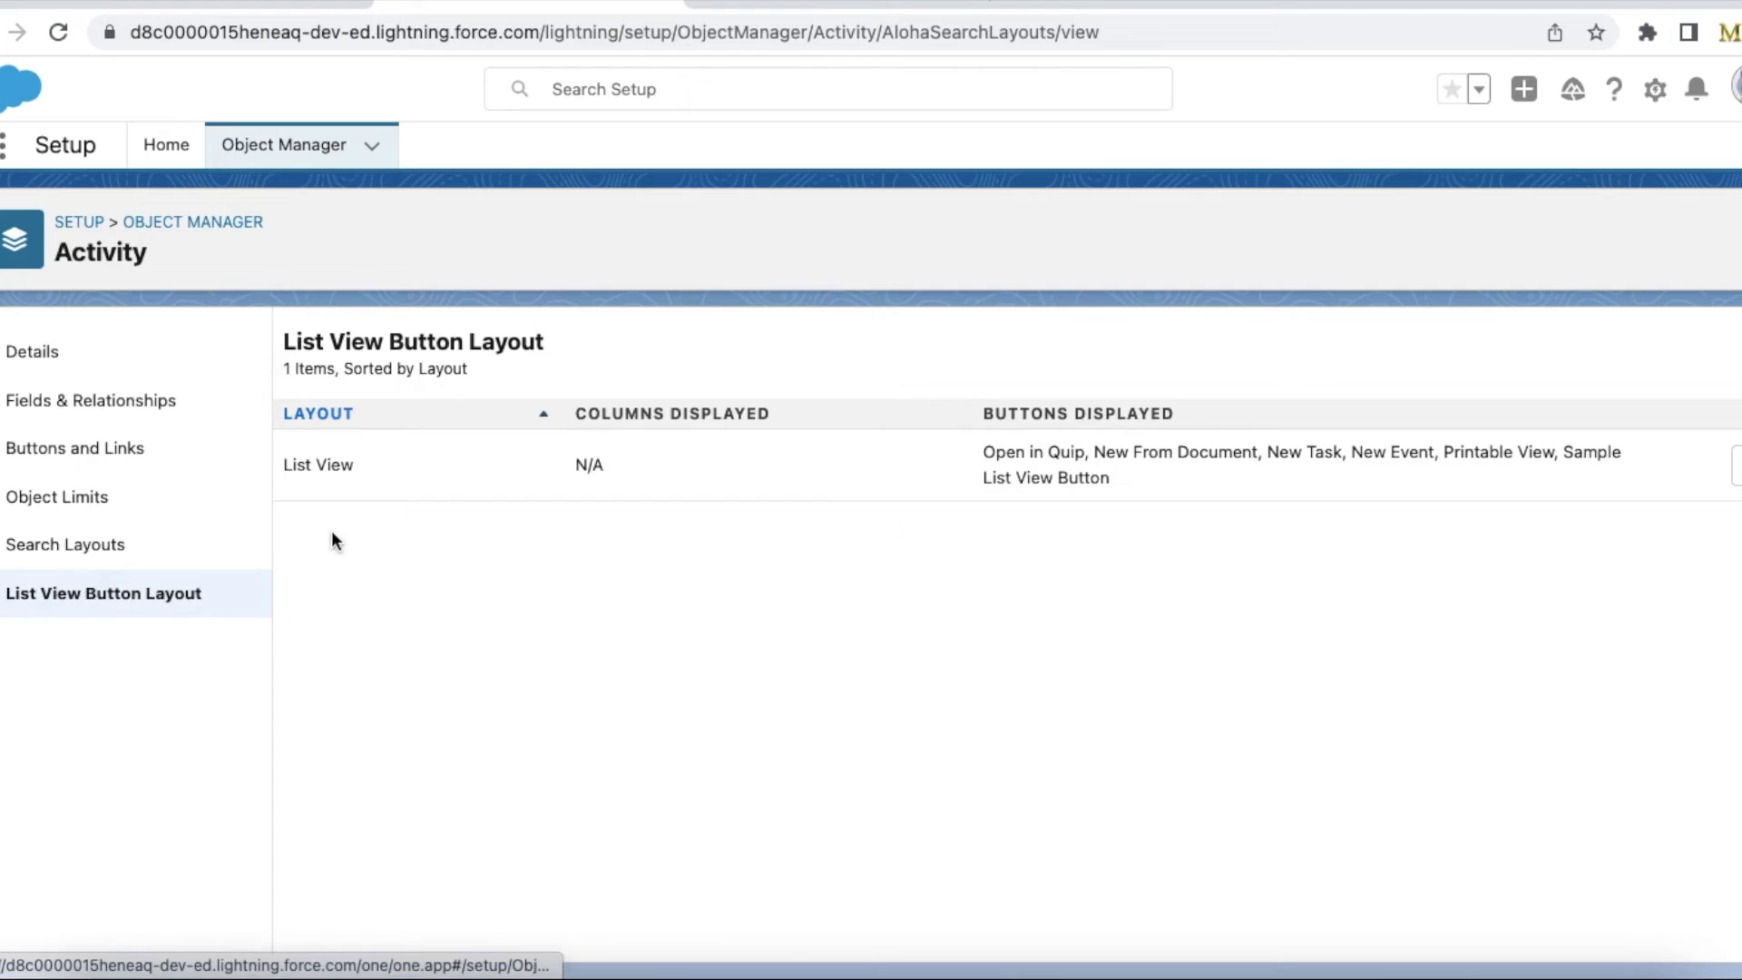
{"action": "left_click_drag", "start_coordinate": [1118, 485], "coordinate": [978, 439]}
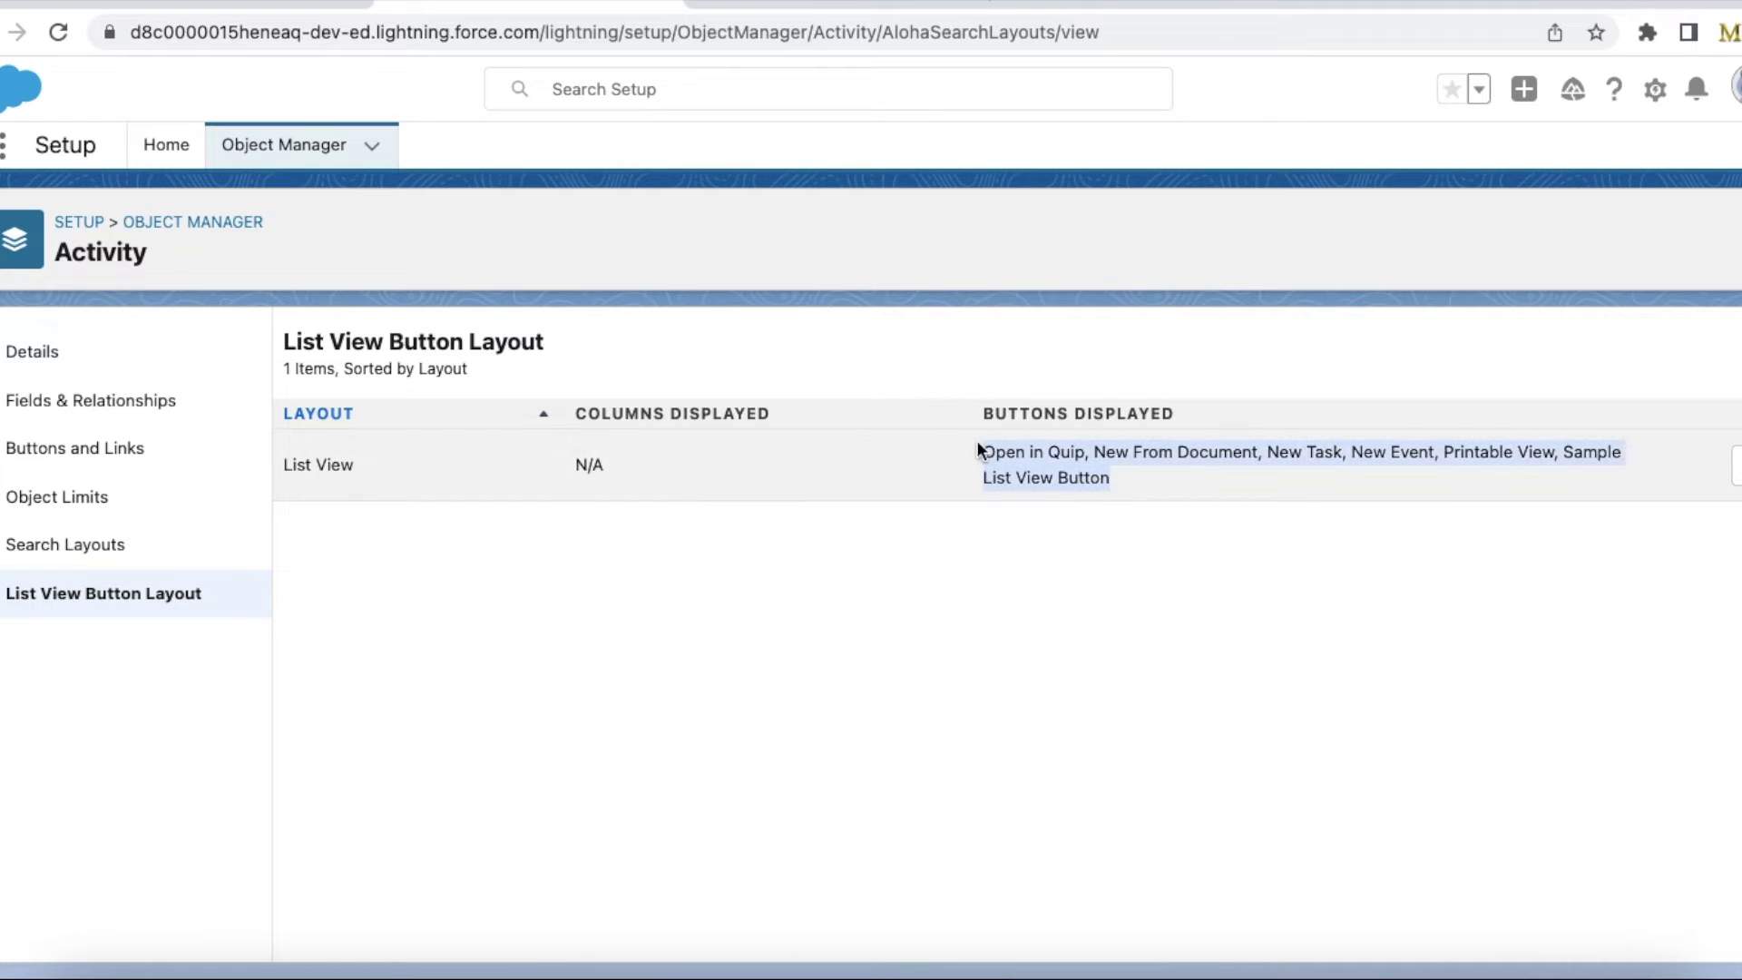
{"action": "left_click", "coordinate": [1733, 465]}
{"action": "left_click", "coordinate": [1677, 524]}
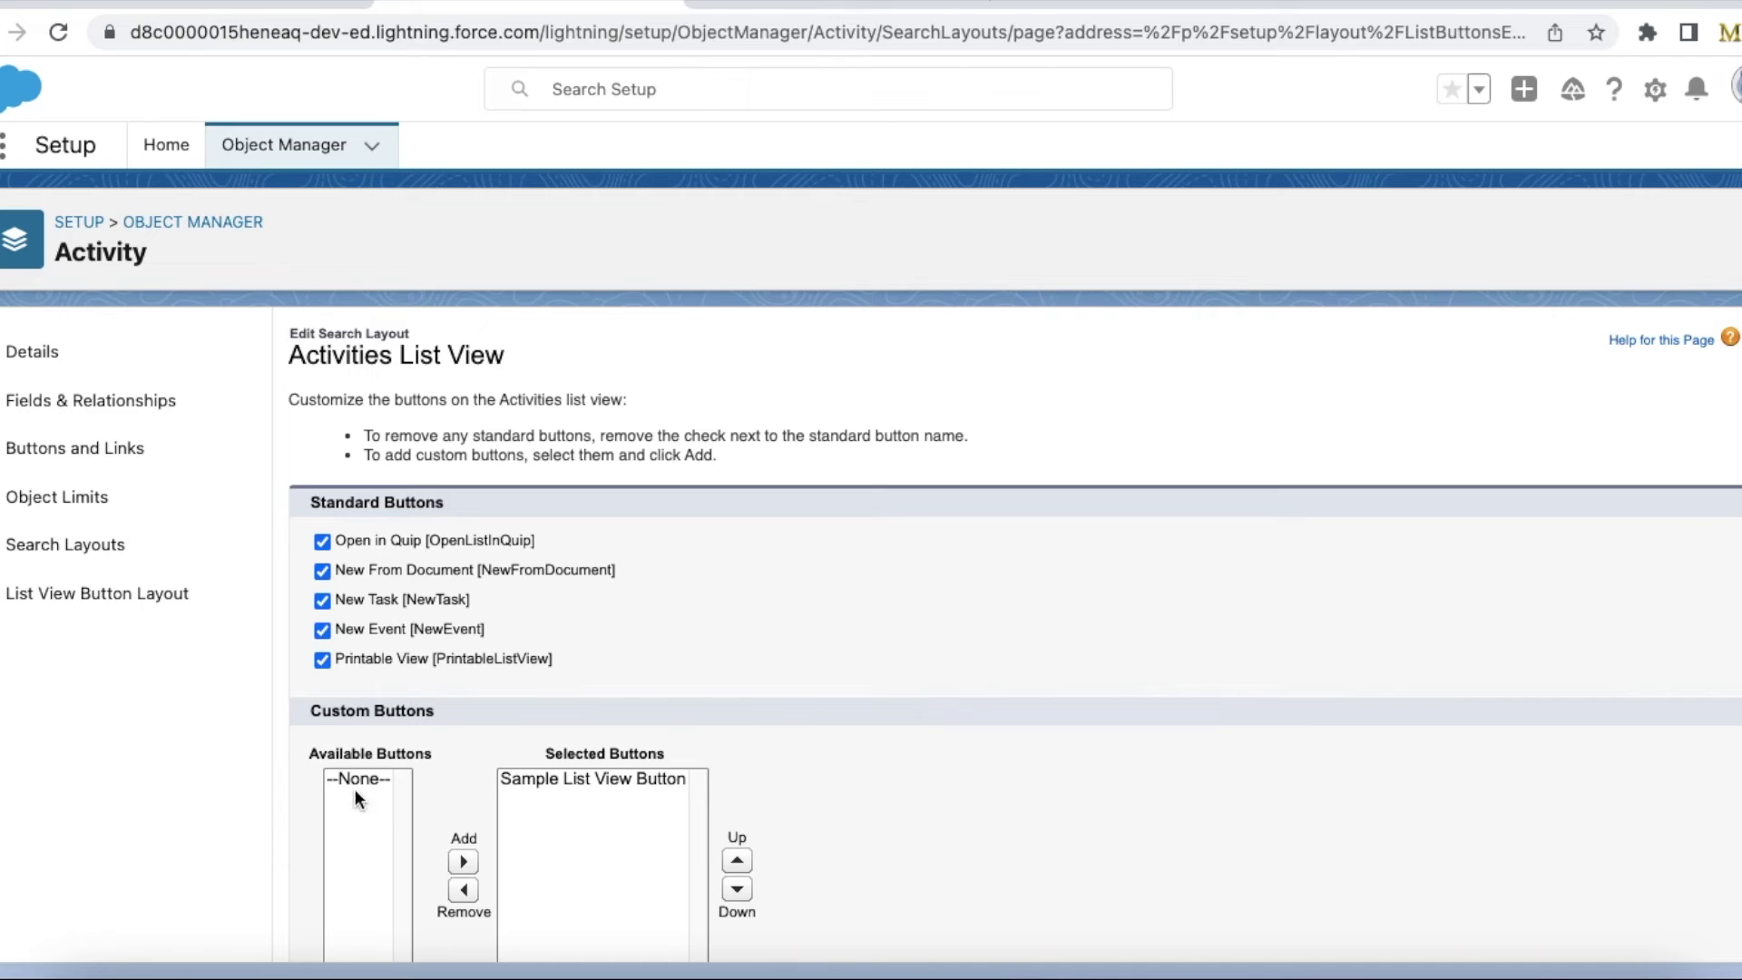
{"action": "scroll", "coordinate": [353, 783], "scroll_direction": "down", "scroll_amount": 1}
{"action": "left_click", "coordinate": [617, 735]}
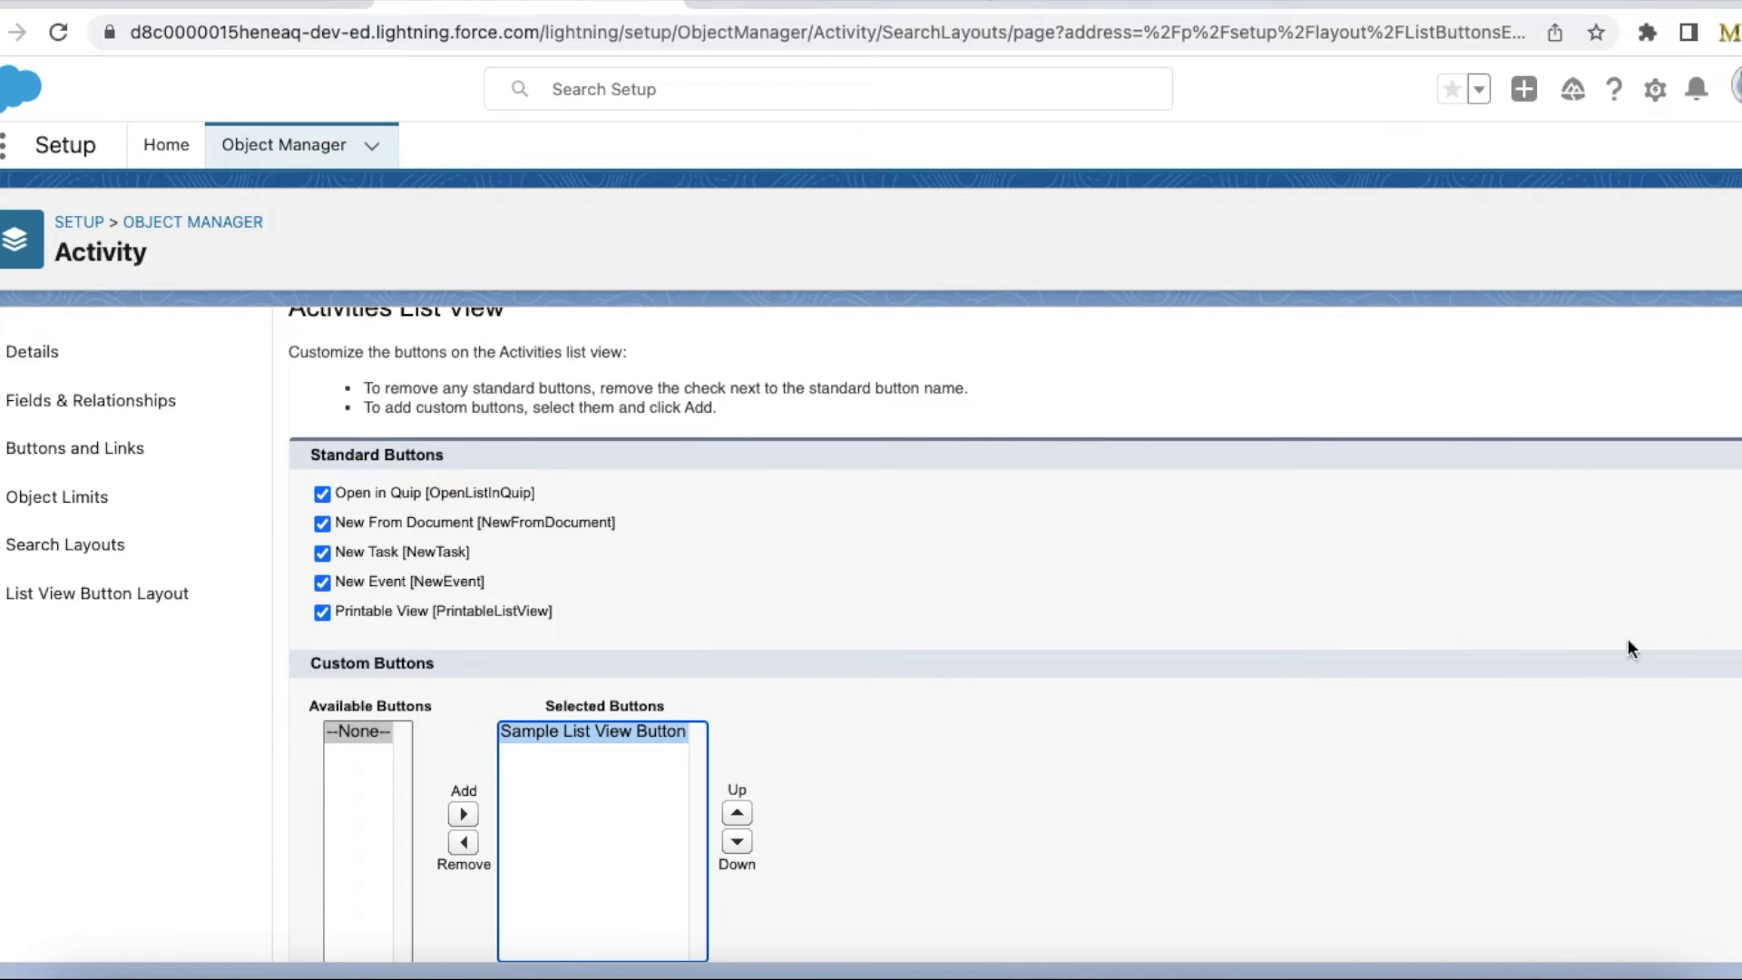
{"action": "scroll", "coordinate": [1731, 545], "scroll_direction": "down", "scroll_amount": 2}
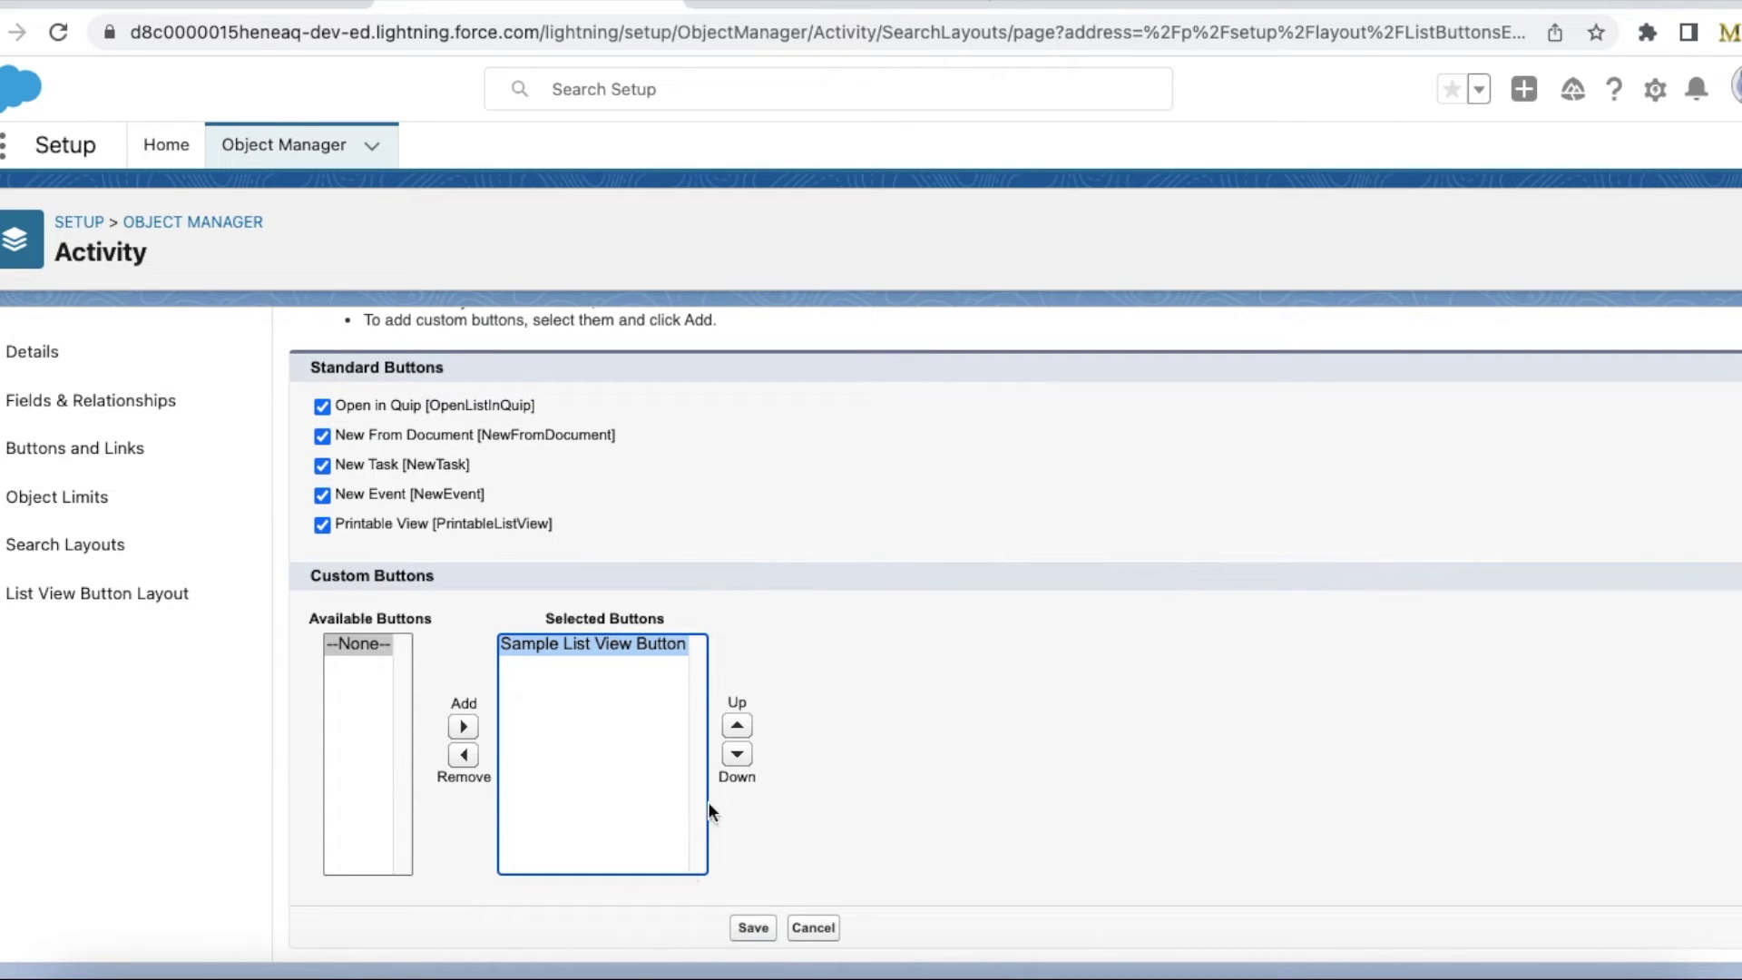
{"action": "left_click", "coordinate": [844, 6]}
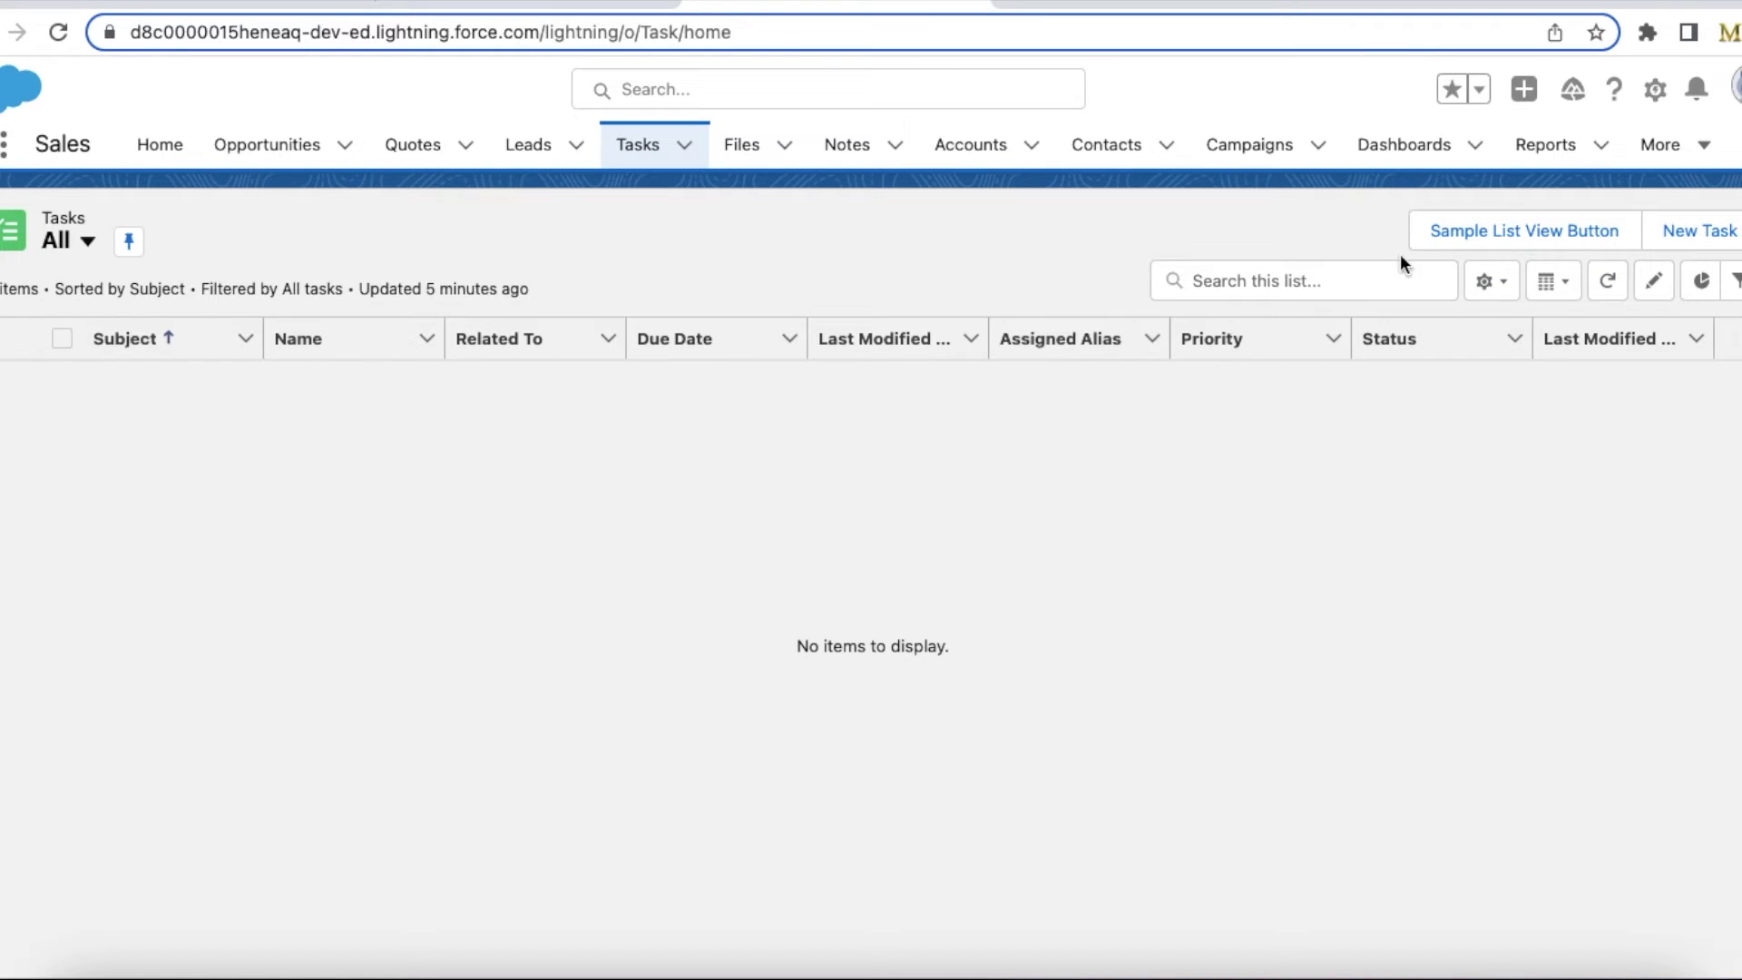
{"action": "left_click", "coordinate": [597, 8]}
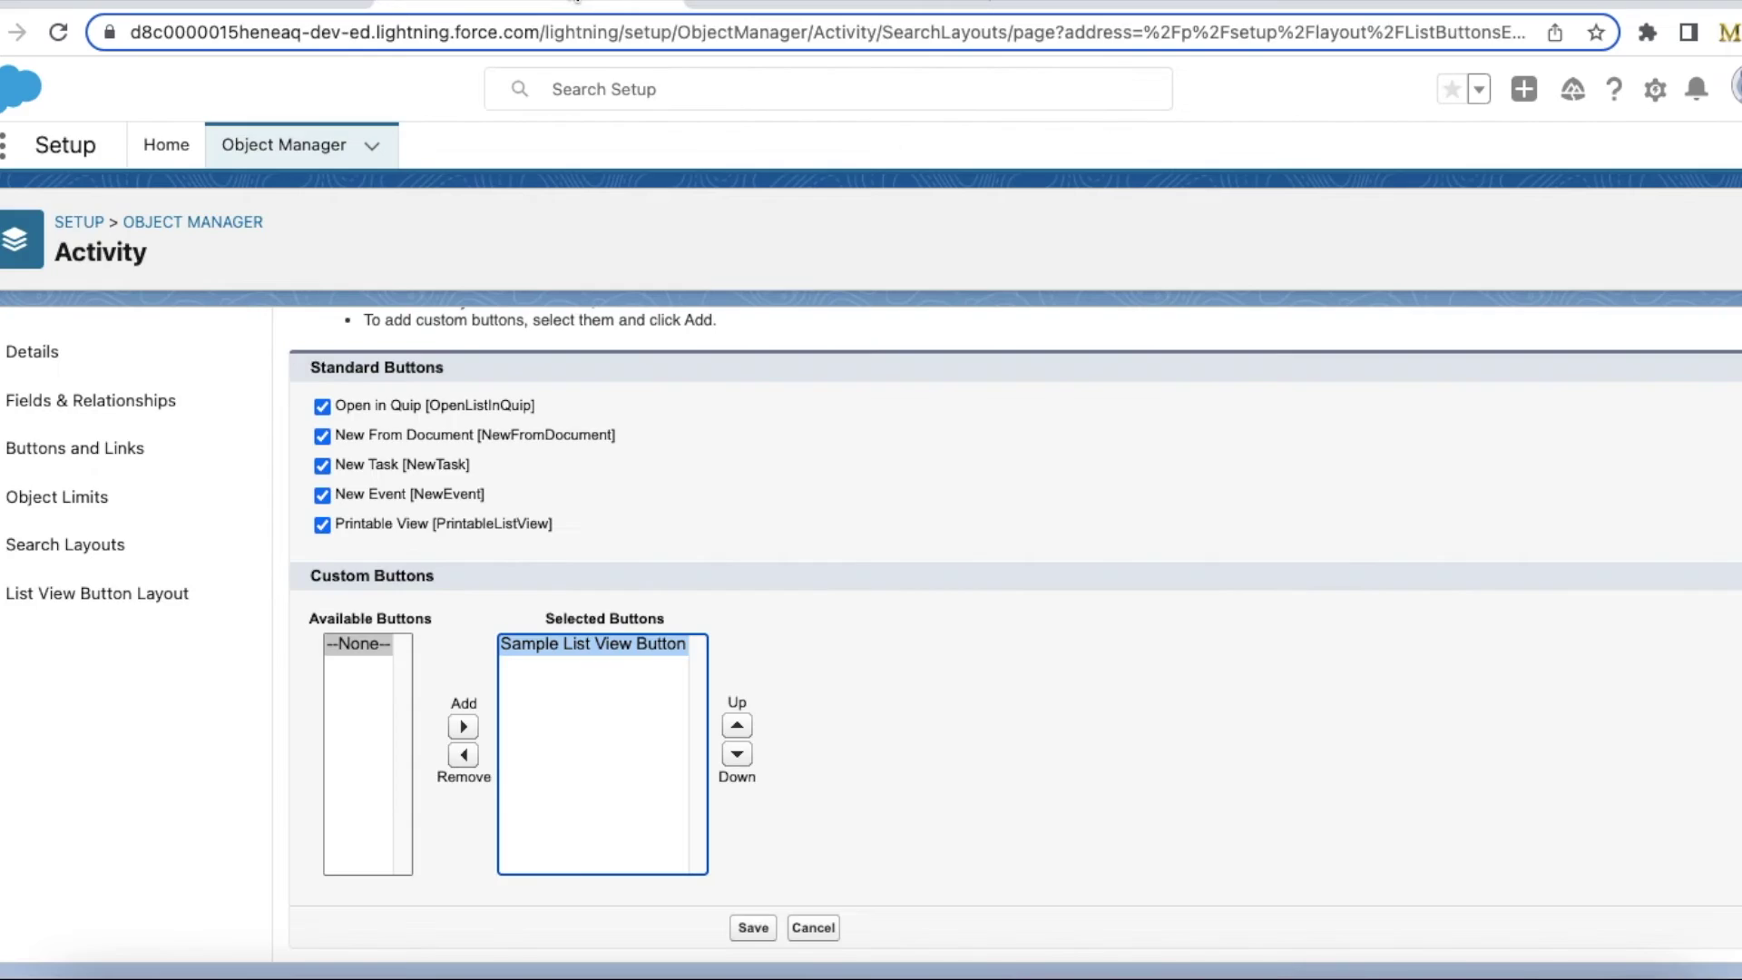